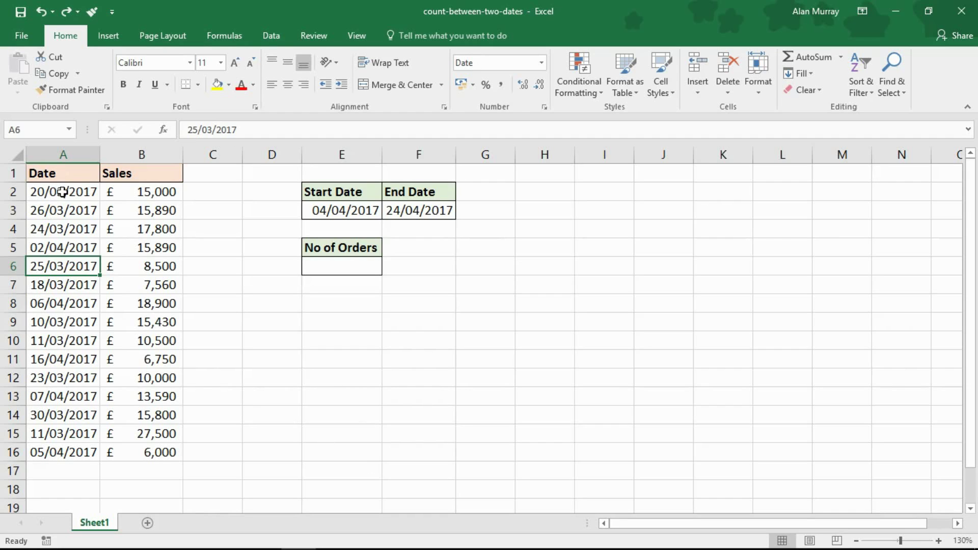
Review the order dates, the sales amounts in column B and sample order rows.
left_click_drag(62, 191, 73, 391)
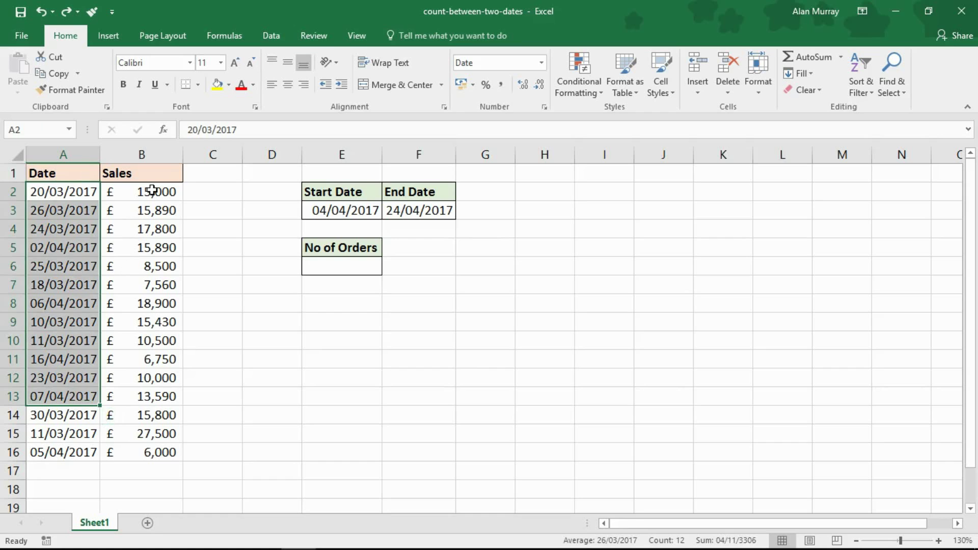
left_click_drag(153, 191, 143, 410)
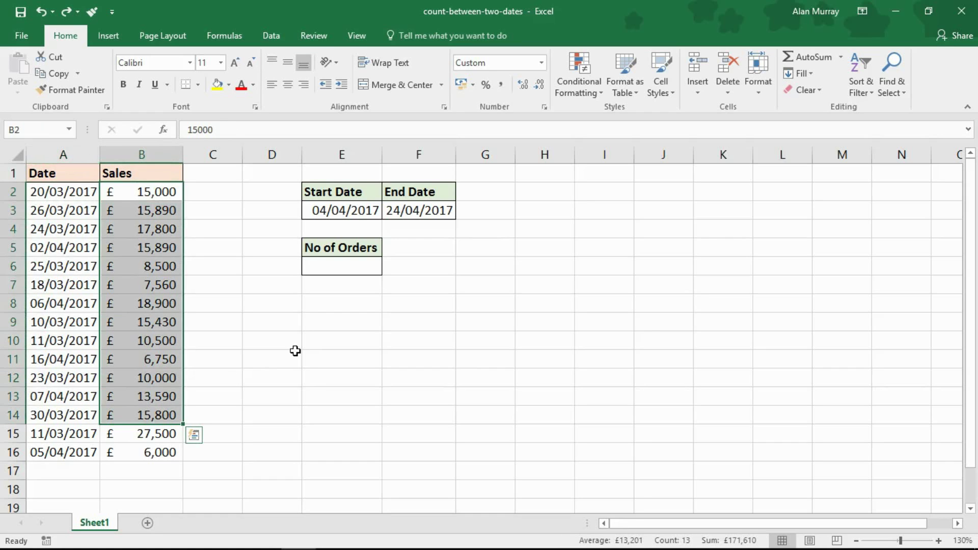
left_click(413, 285)
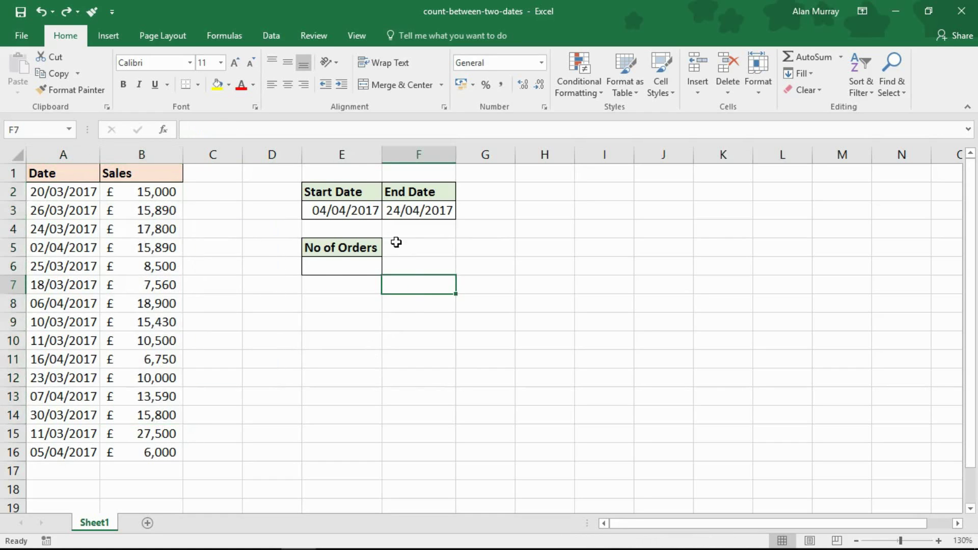
left_click(359, 210)
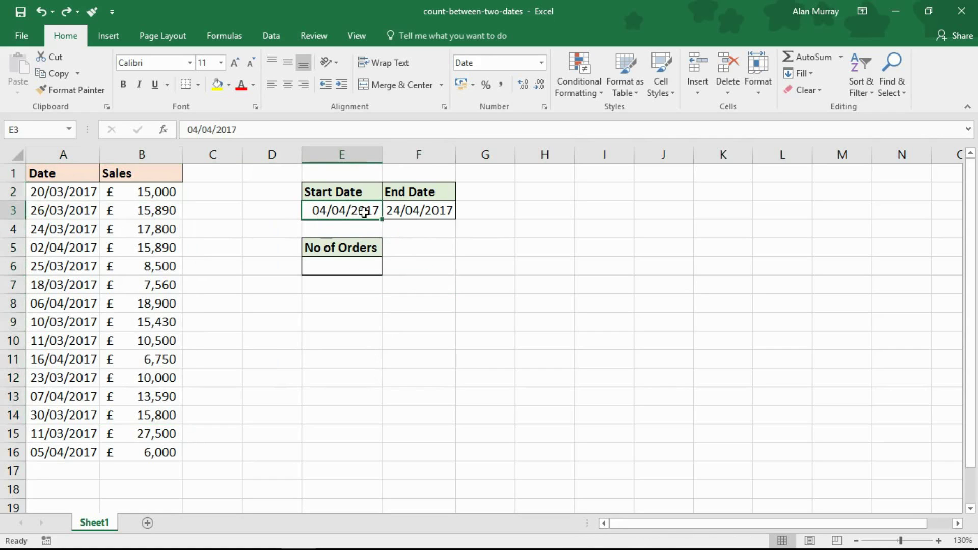
left_click(416, 210)
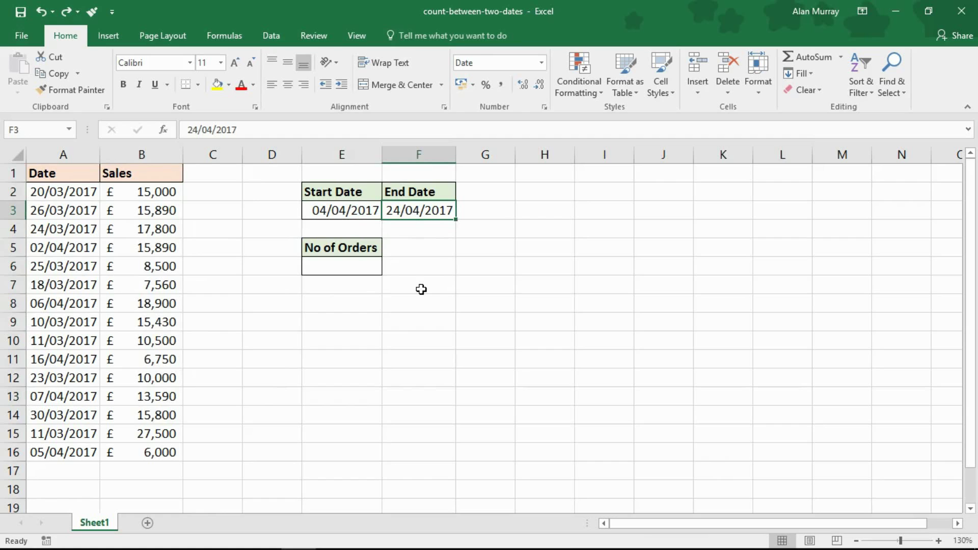
left_click_drag(39, 284, 142, 284)
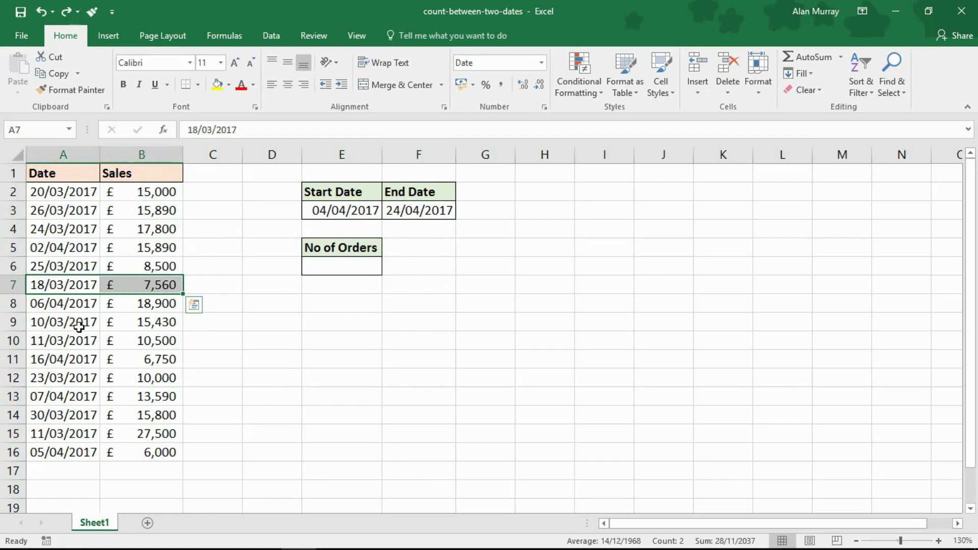
left_click_drag(79, 327, 138, 321)
left_click(362, 310)
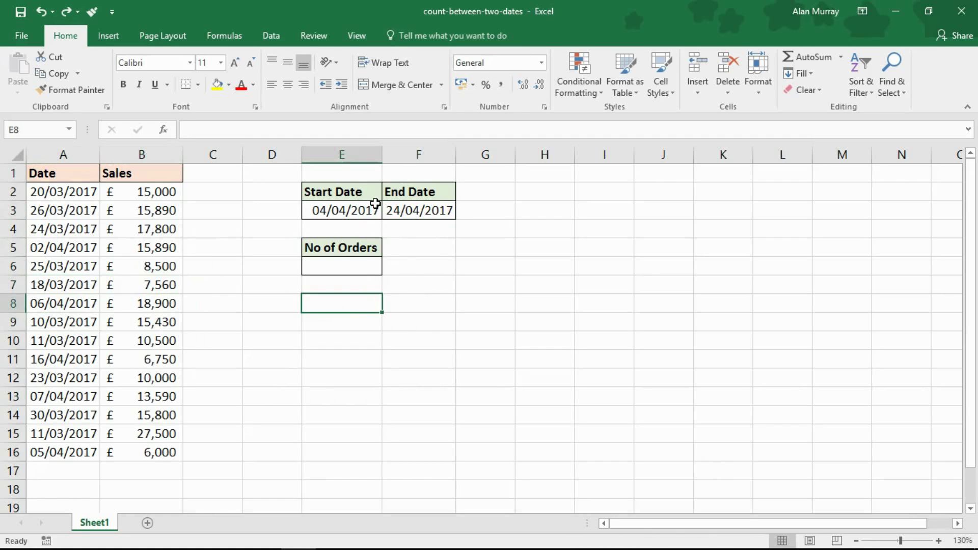
Look over the start date in E3, the end date in F3 and target cell E6.
left_click_drag(375, 204, 400, 213)
left_click(398, 245)
left_click(412, 231)
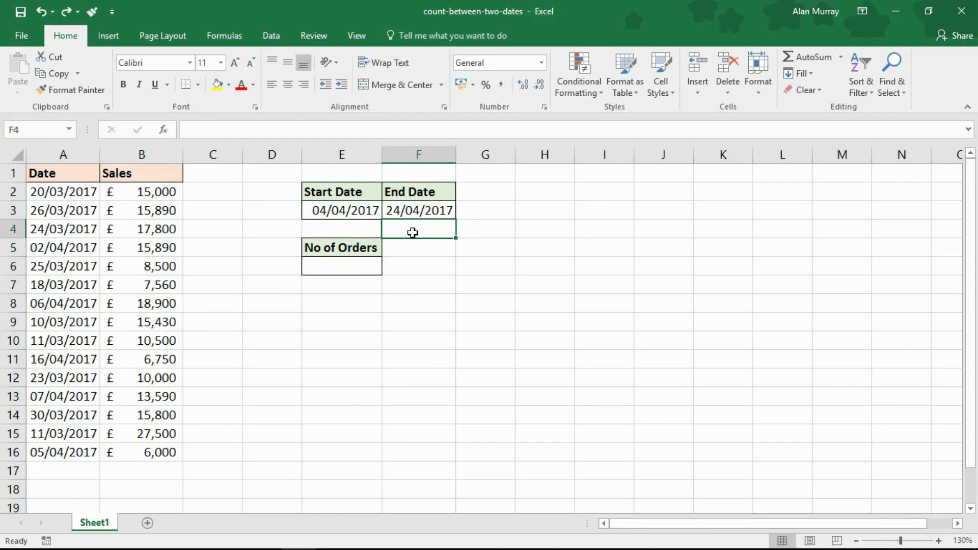
left_click_drag(376, 207, 392, 210)
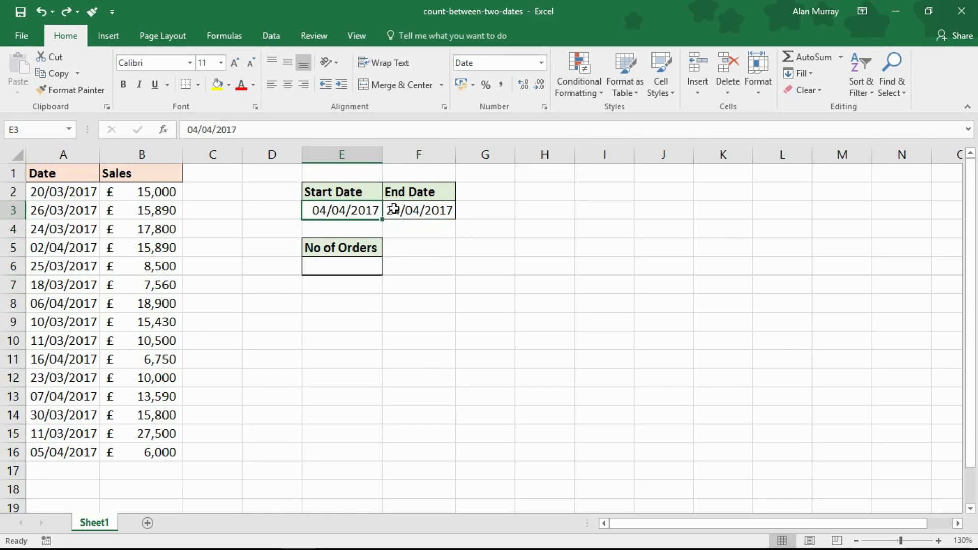
left_click(390, 209)
left_click(367, 207)
left_click(363, 265)
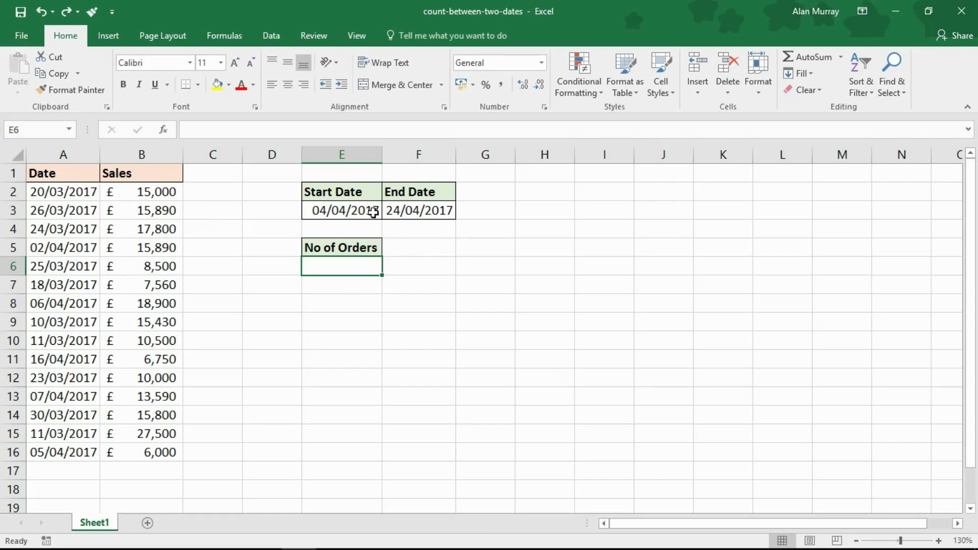
left_click(344, 210)
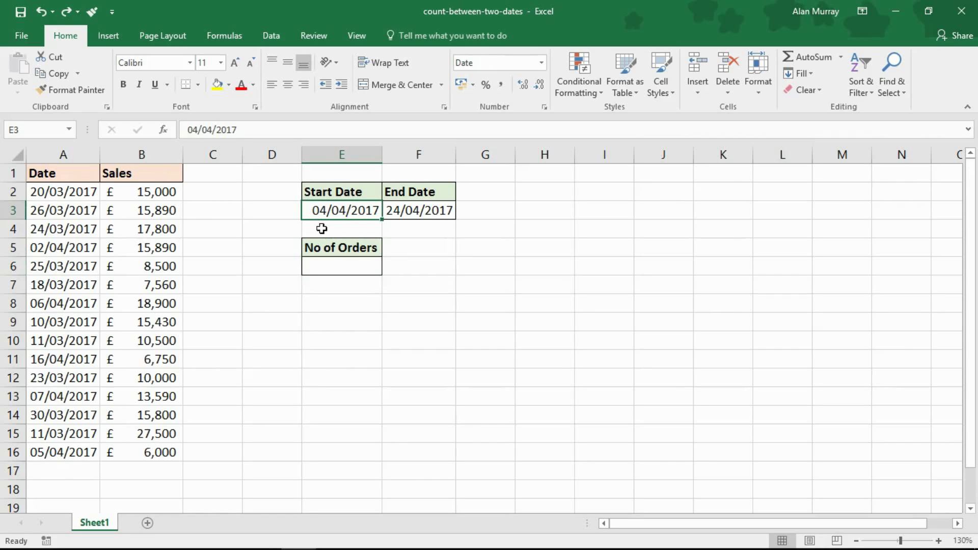
left_click(446, 213)
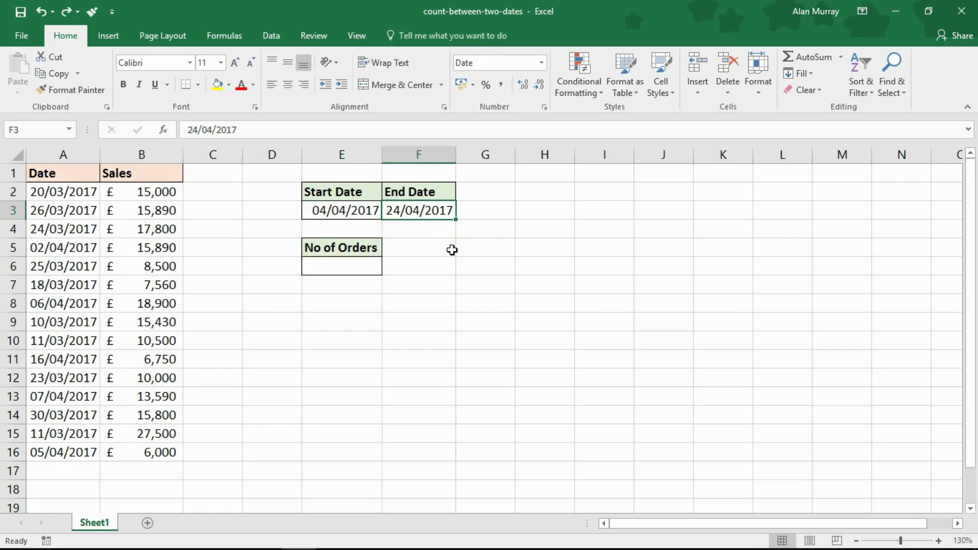
left_click_drag(343, 210, 413, 206)
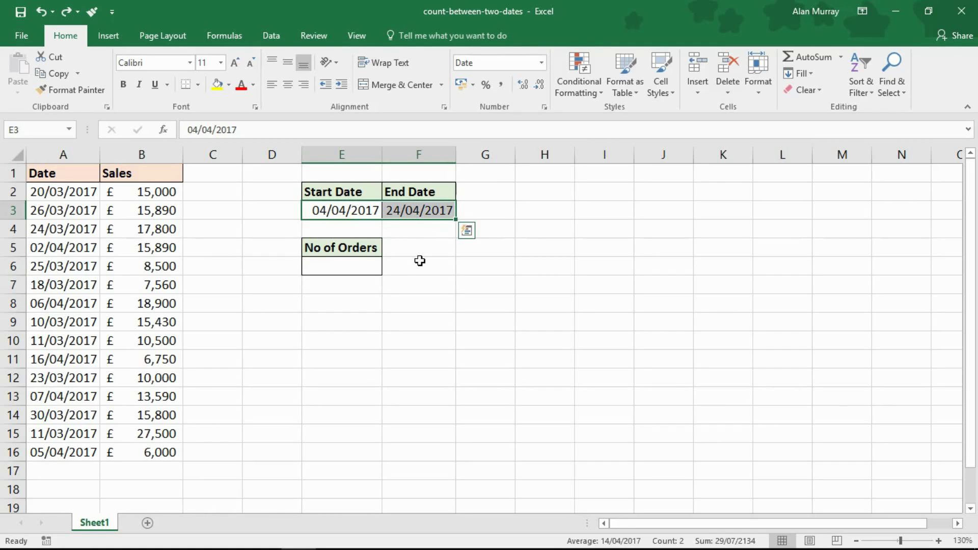
left_click(426, 214)
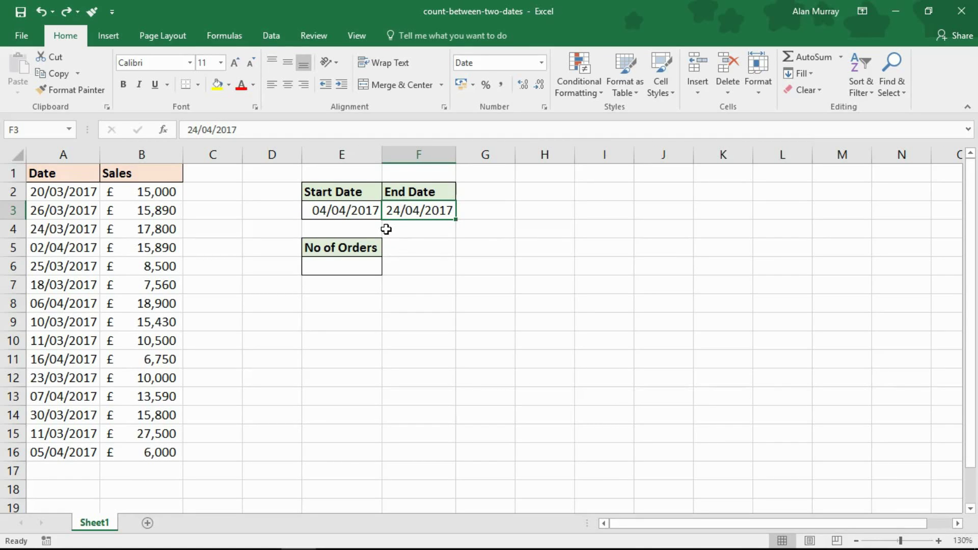
left_click_drag(372, 215, 403, 227)
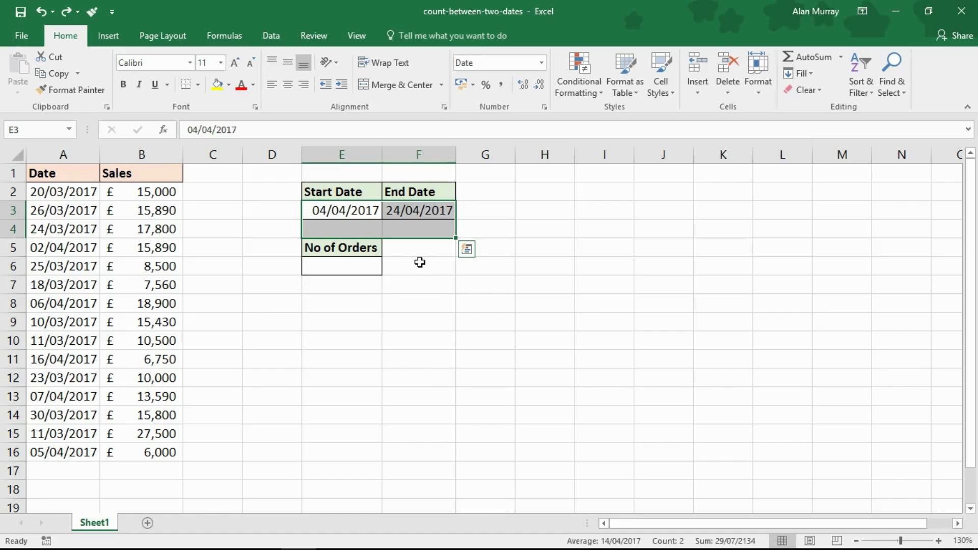
left_click(352, 213)
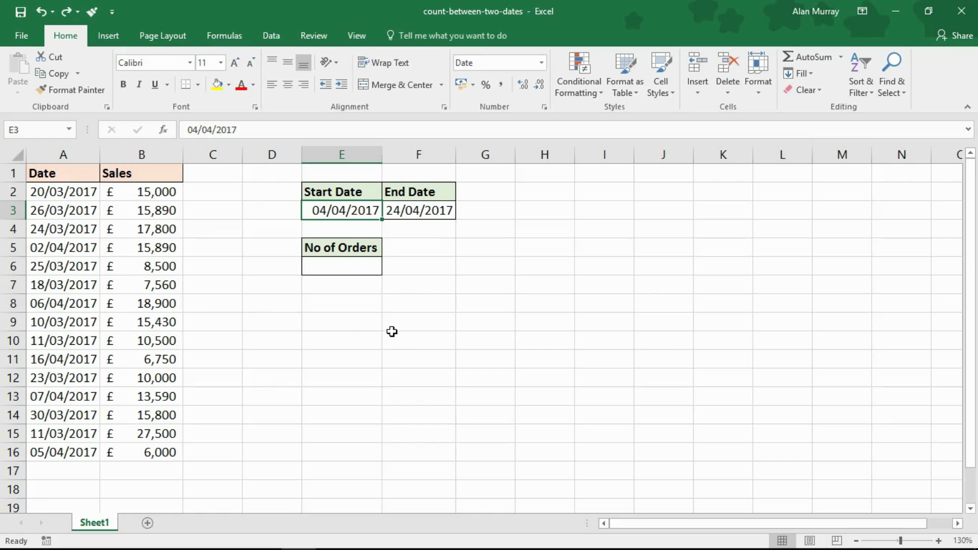
Zoom in to 220% and begin the formula =countifs( in cell E6.
scroll(391, 331, "up", 6, "ctrl")
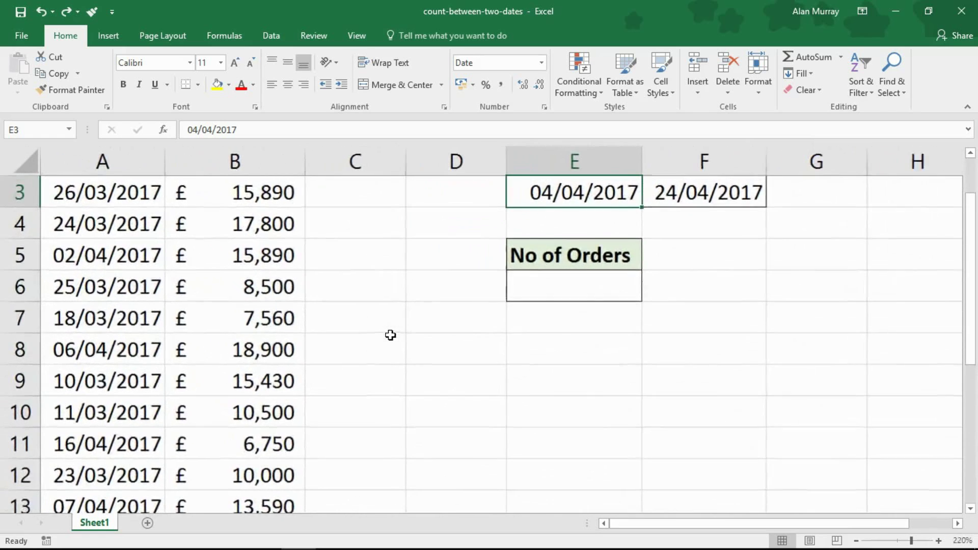
left_click(958, 524)
scroll(589, 367, "up", 1)
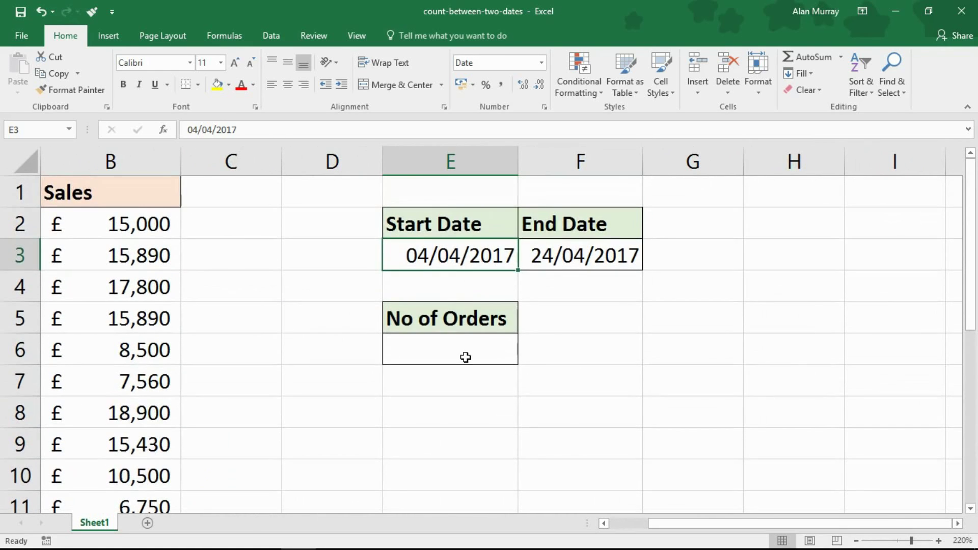
left_click(465, 357)
type("=countifs")
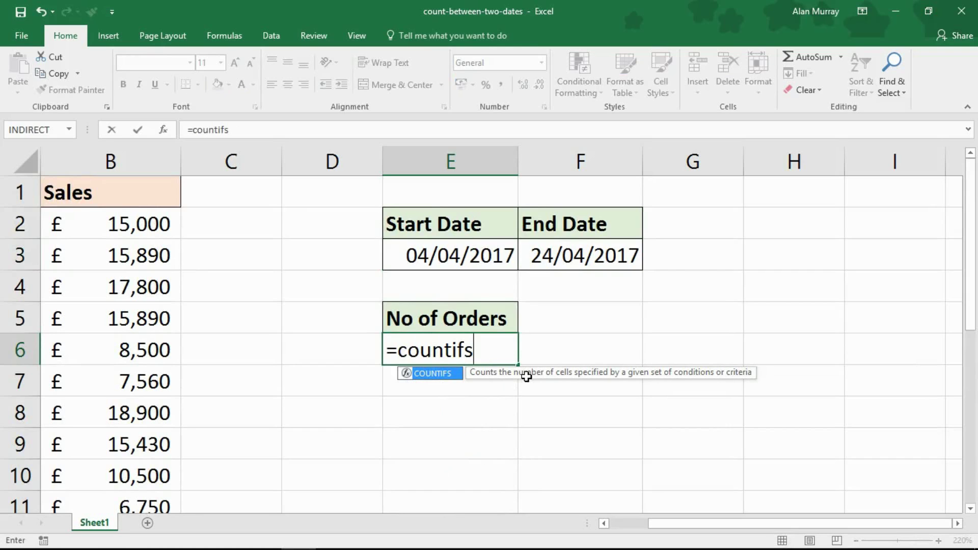
type("(")
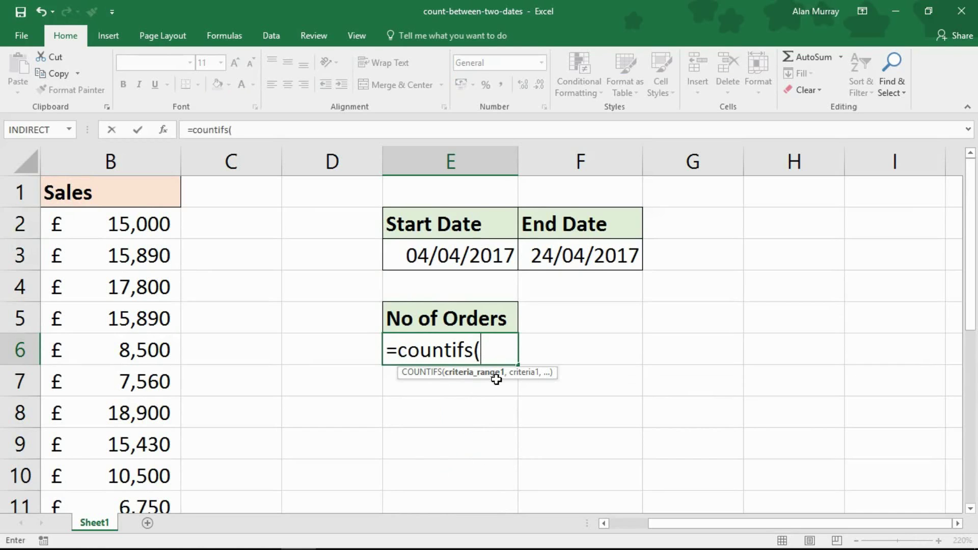
Enter the dates A2:A16 as criteria_range1 in the COUNTIFS formula, followed by a comma.
left_click_drag(651, 521, 614, 520)
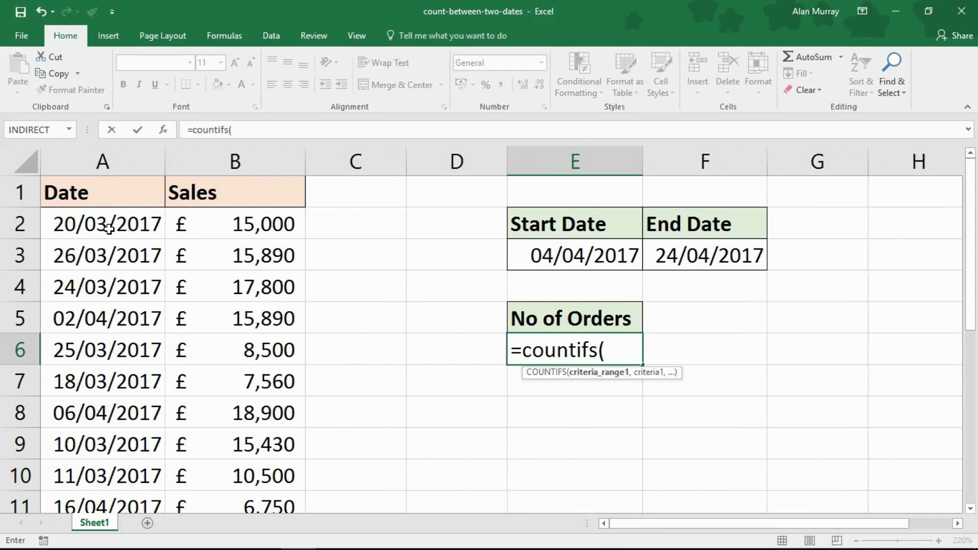
left_click_drag(109, 228, 127, 419)
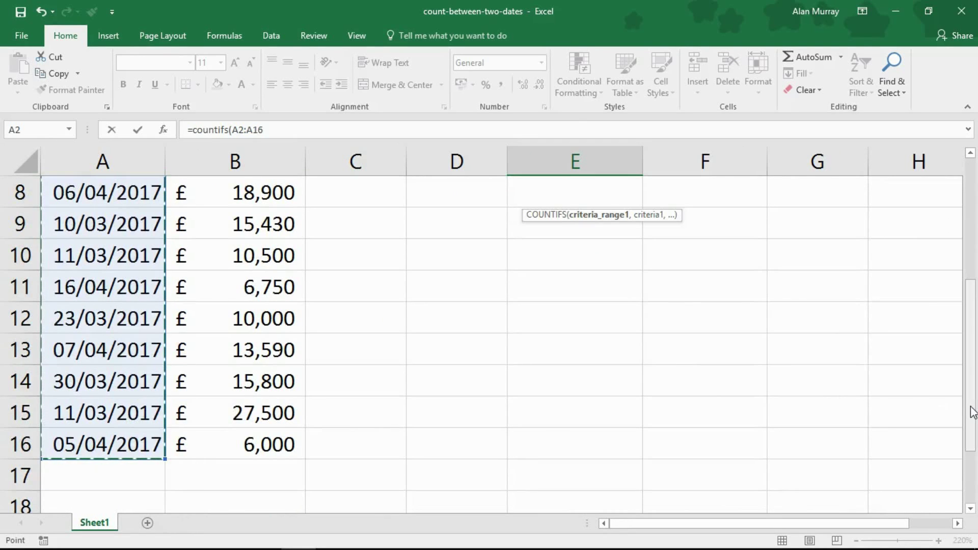
left_click_drag(973, 413, 973, 292)
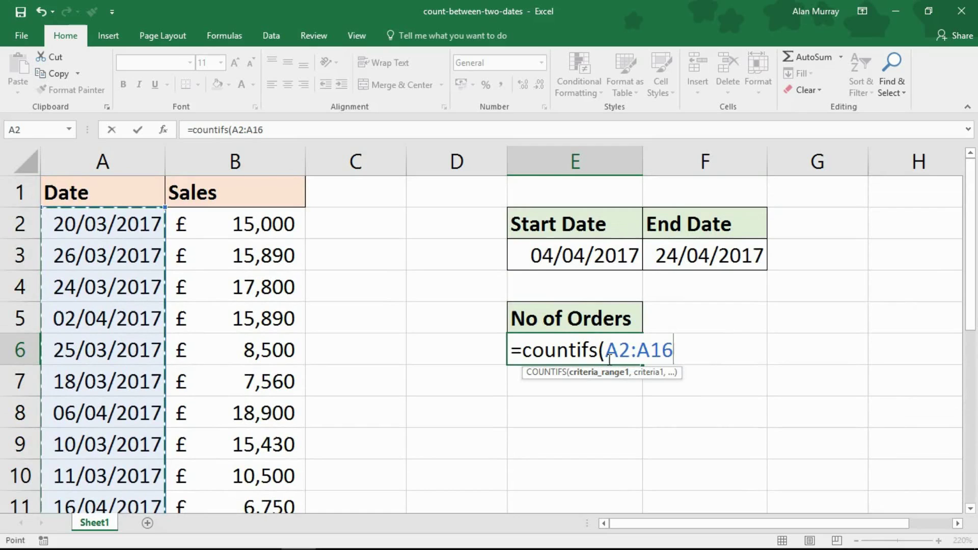
type(",")
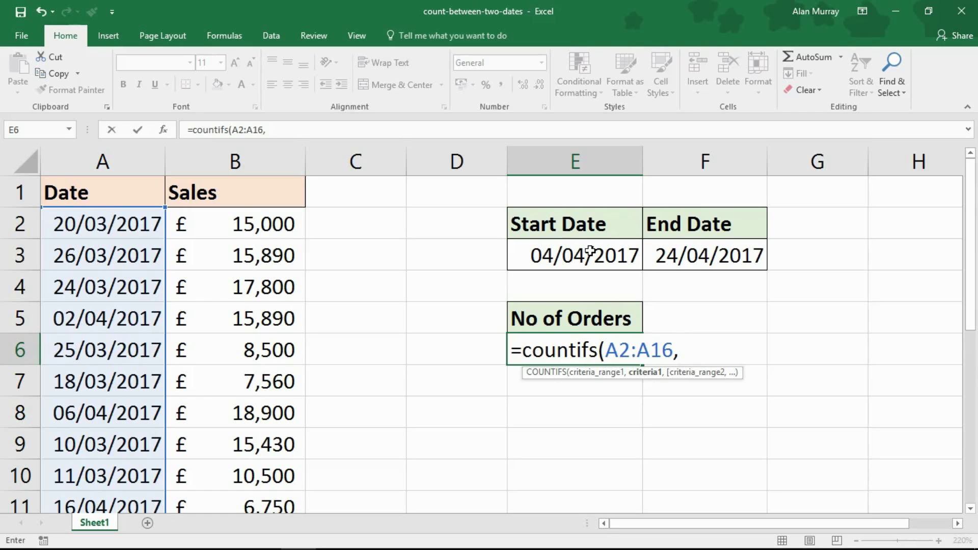
Add the criterion ">="&E3 so counted dates fall on or after the start date.
type("\">=\"&")
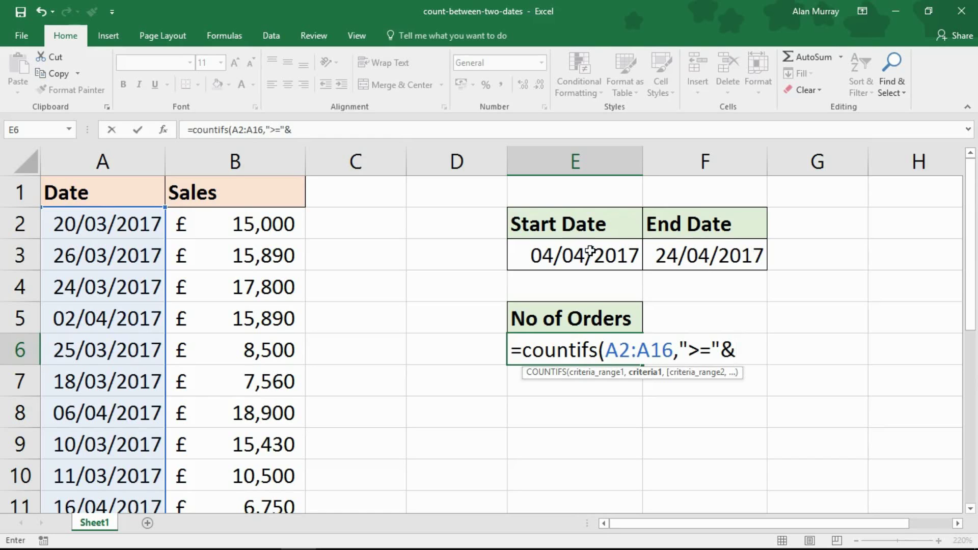
left_click(590, 251)
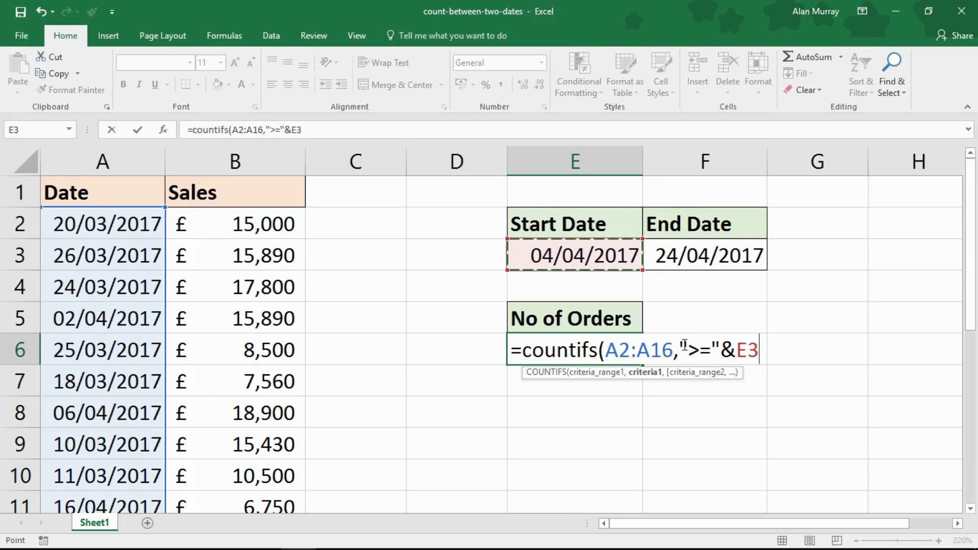
left_click_drag(678, 350, 759, 351)
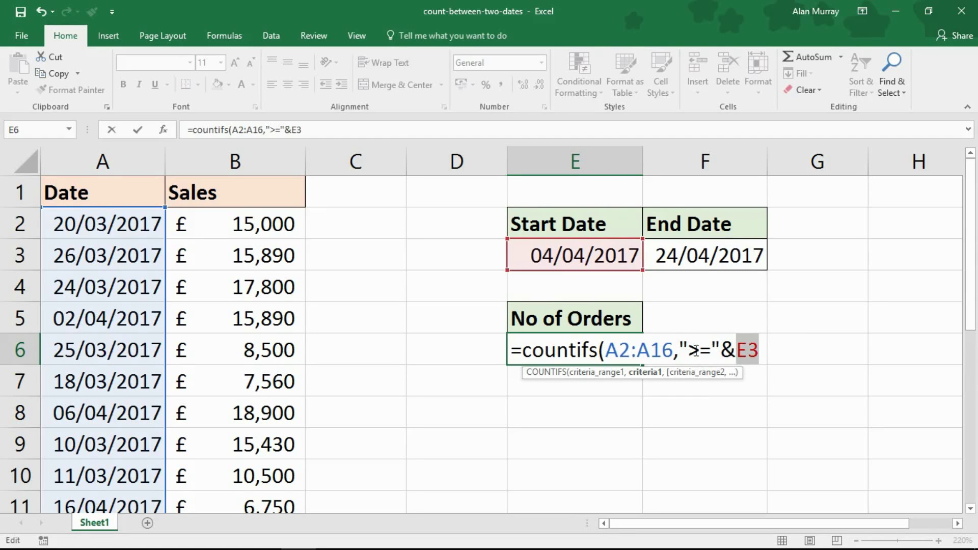
left_click_drag(688, 350, 709, 350)
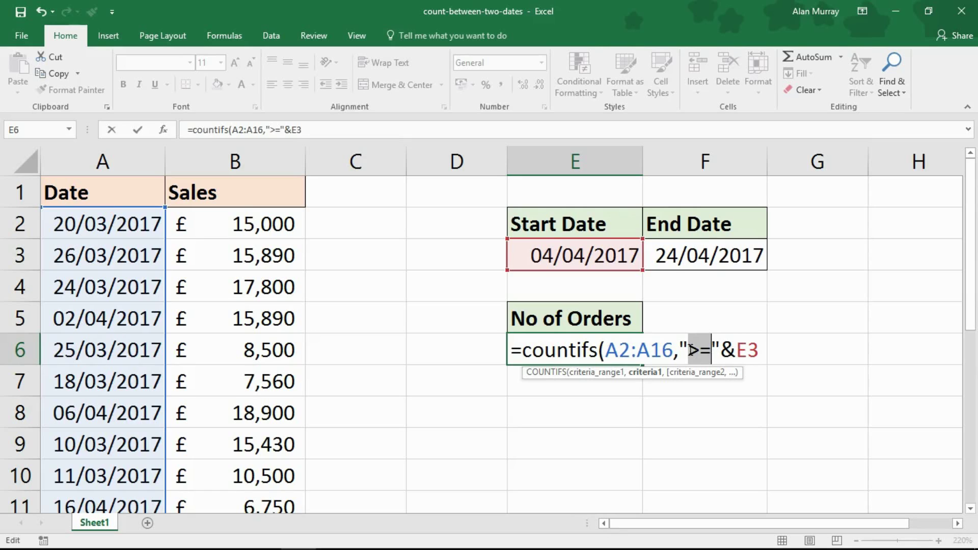
left_click_drag(680, 349, 713, 351)
left_click_drag(737, 352, 758, 352)
left_click(759, 351)
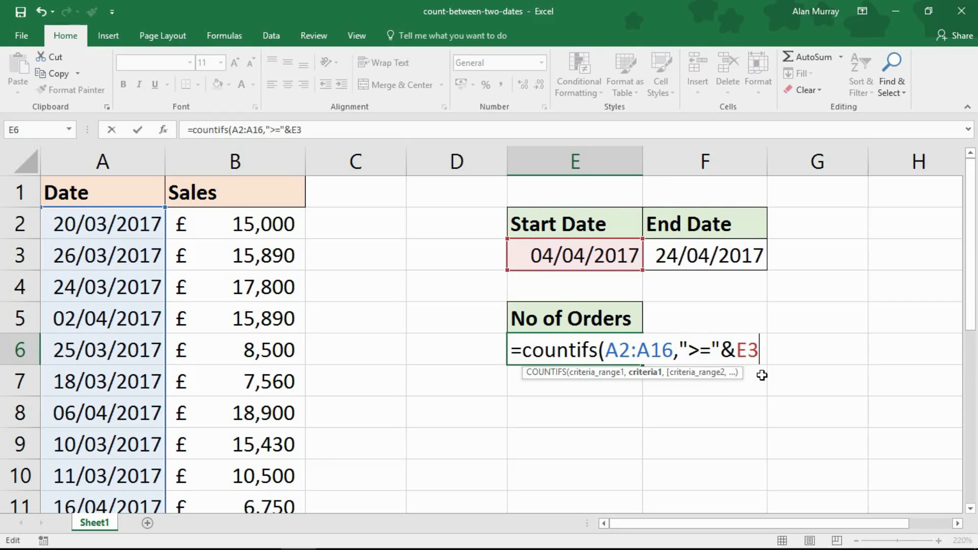
Add A2:A16 after a comma as criteria_range2 of the formula.
type(",")
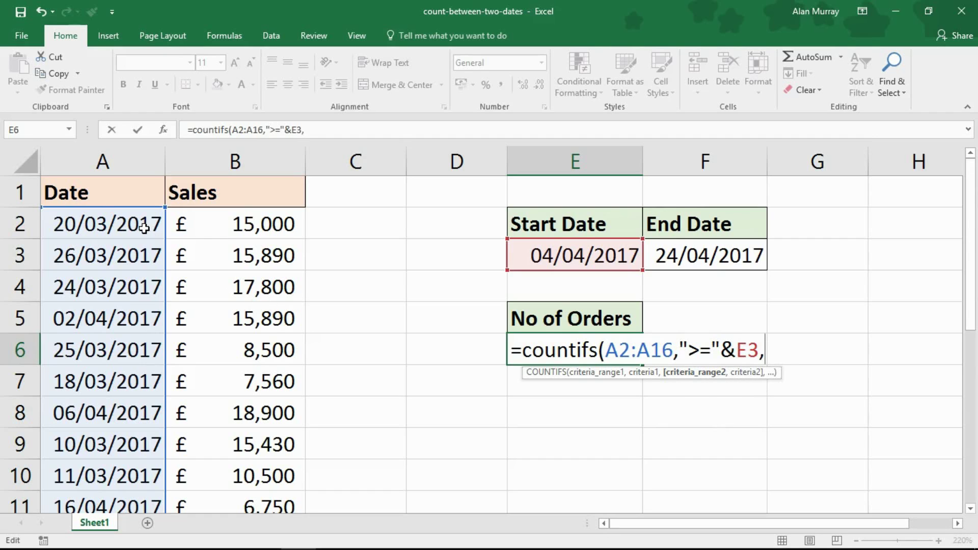
left_click_drag(138, 223, 142, 442)
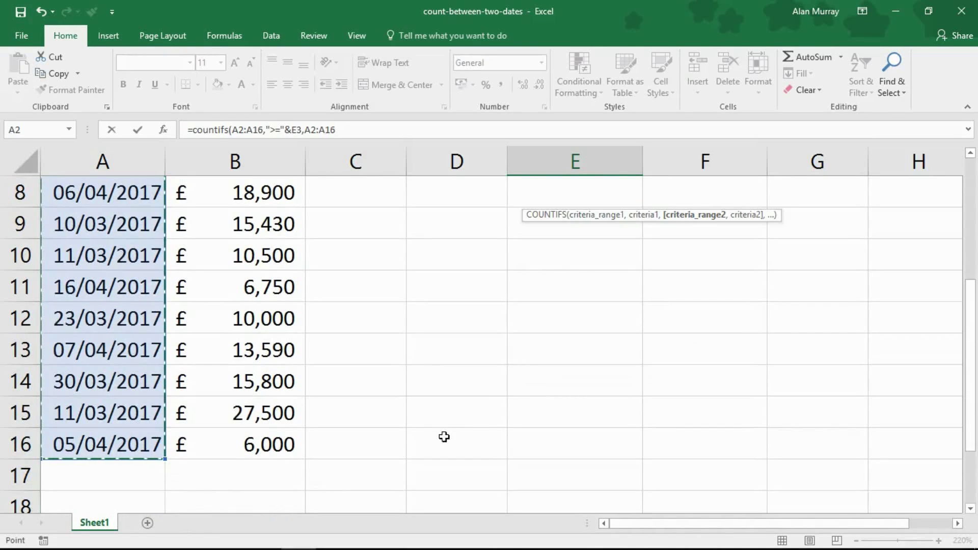
left_click_drag(867, 524, 932, 523)
scroll(755, 446, "up", 3)
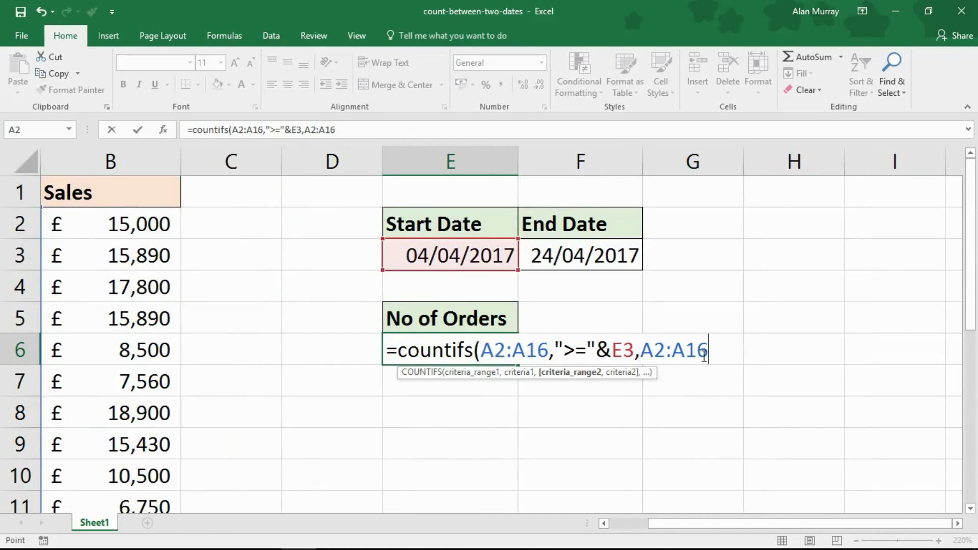
Add the criterion "<="&F3, close the bracket and commit, returning 4 orders.
type(",")
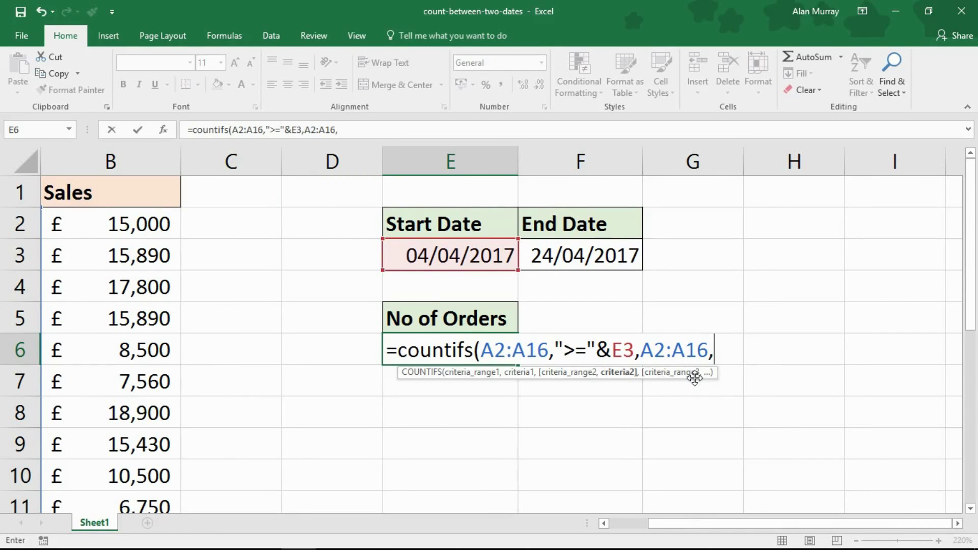
type("\"<=\"")
left_click_drag(723, 349, 755, 349)
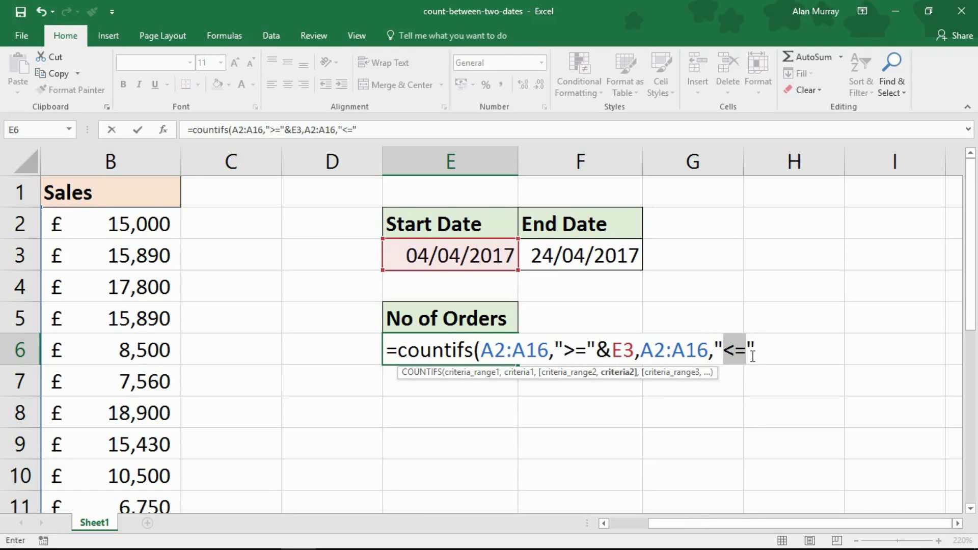
left_click(762, 347)
type("&")
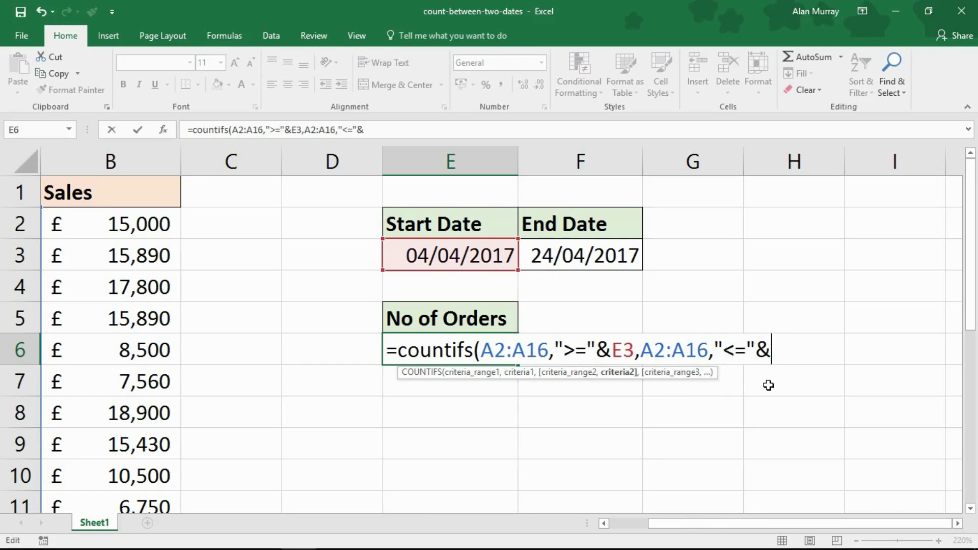
left_click(599, 262)
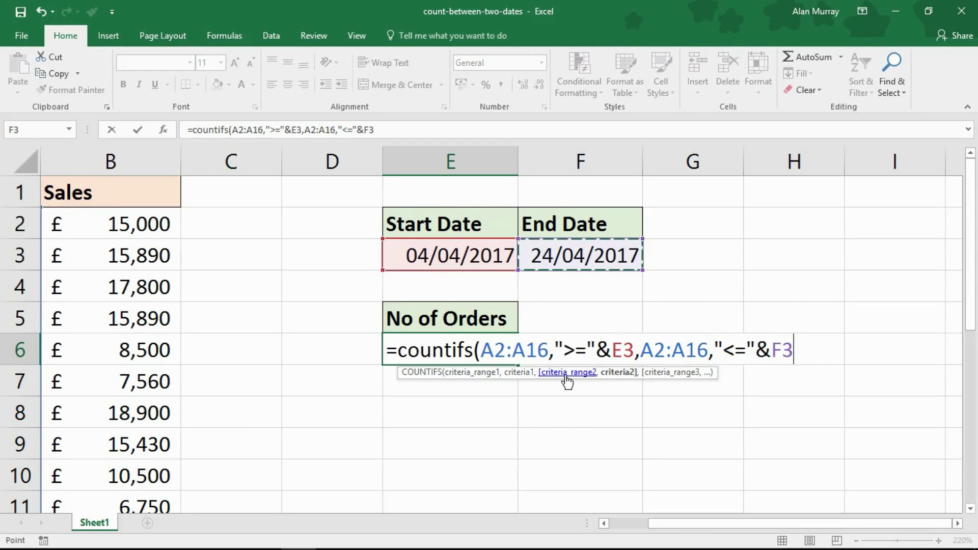
type(")")
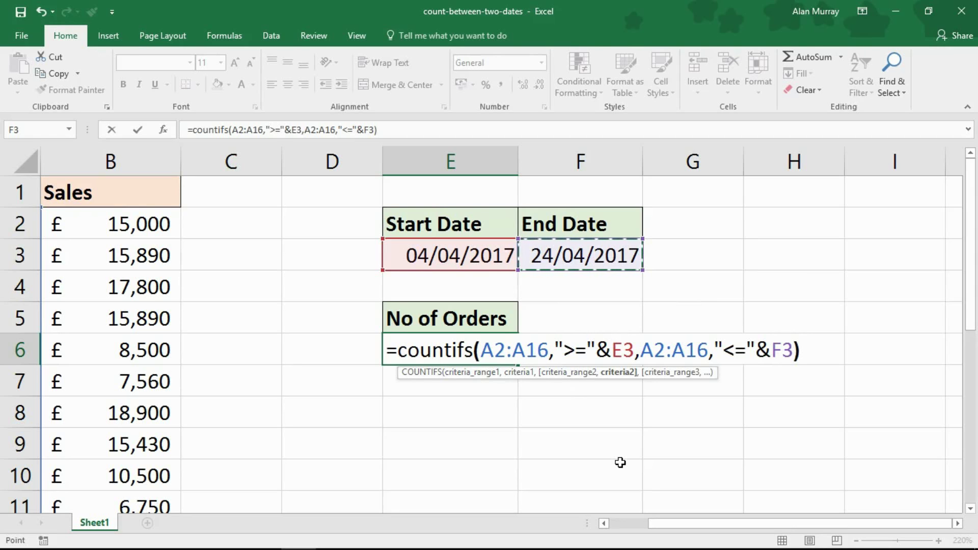
key("Return")
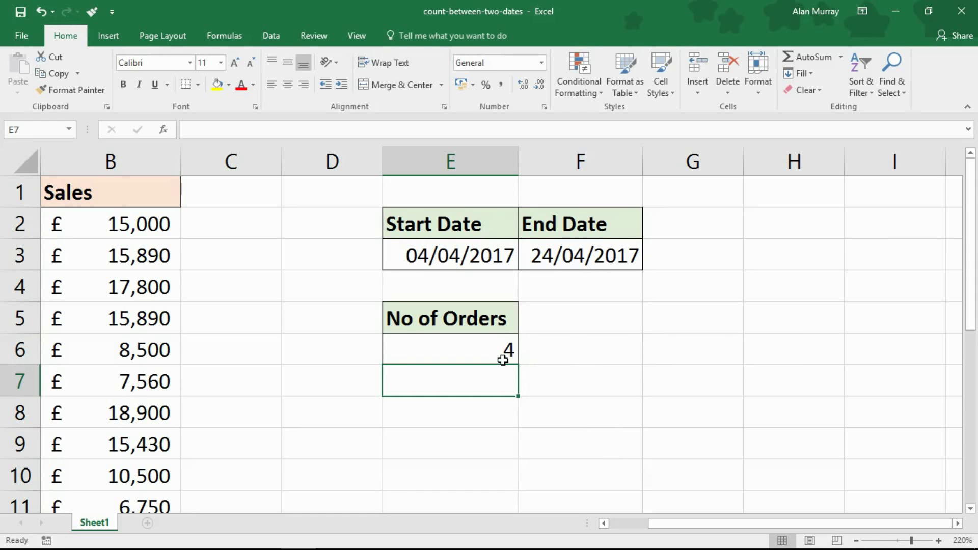
scroll(502, 360, "down", 6)
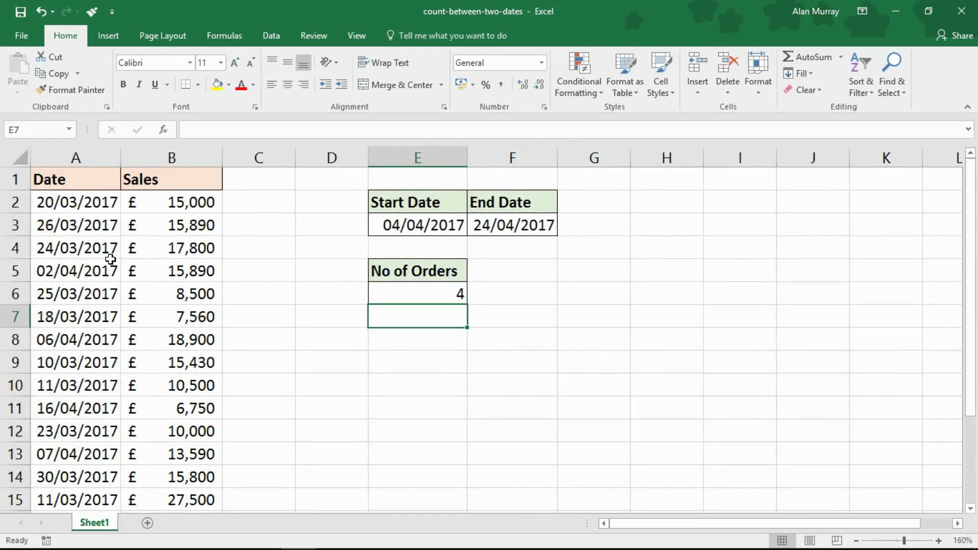
scroll(85, 362, "down", 1)
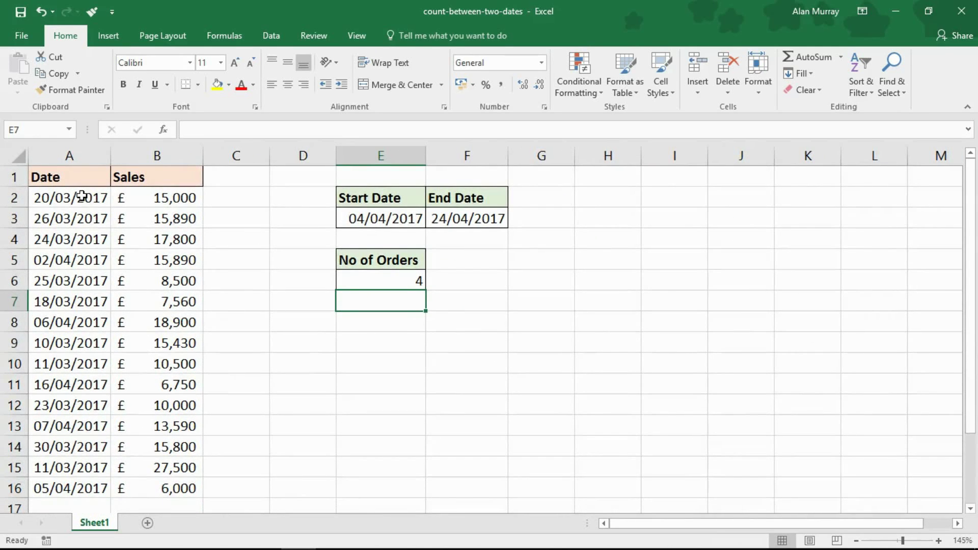
left_click_drag(81, 195, 67, 304)
left_click(62, 326)
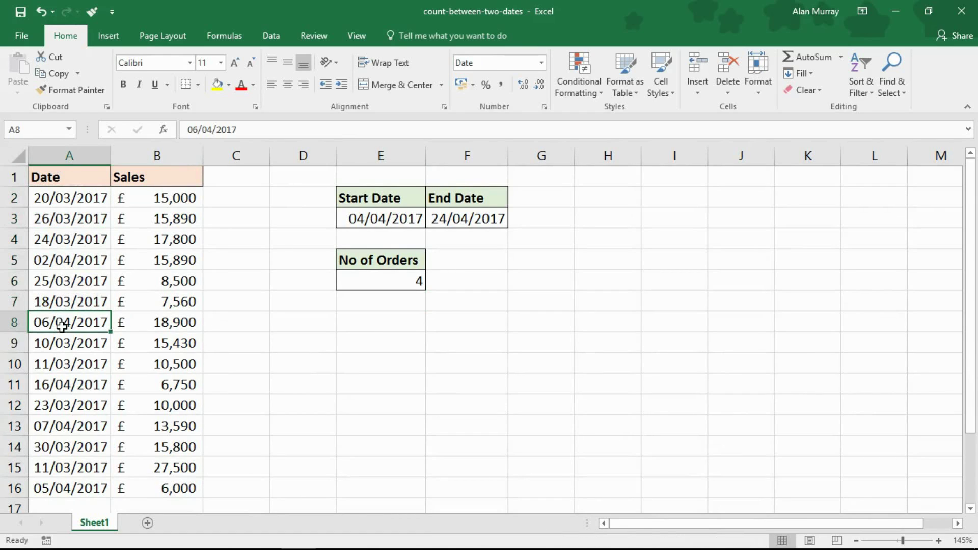
left_click(71, 383)
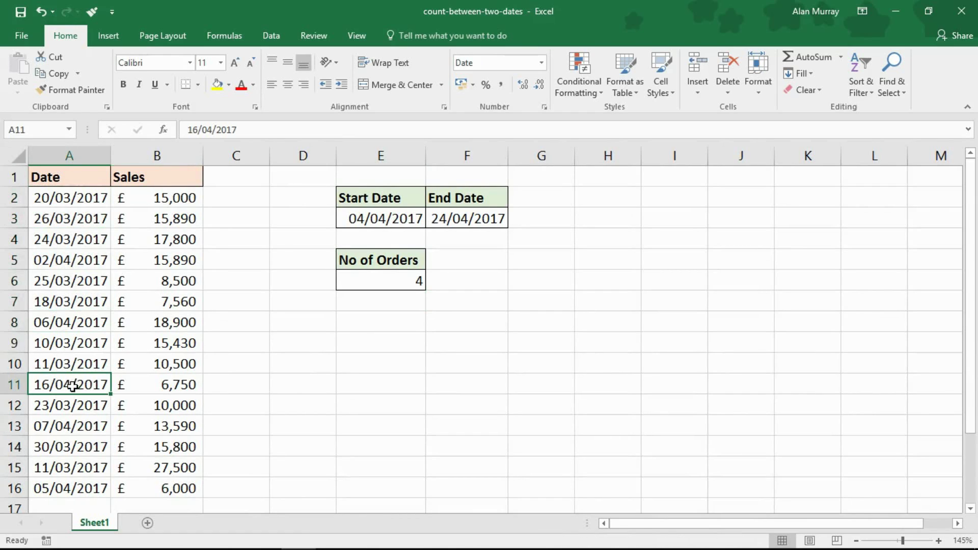
left_click(77, 425)
left_click(70, 486)
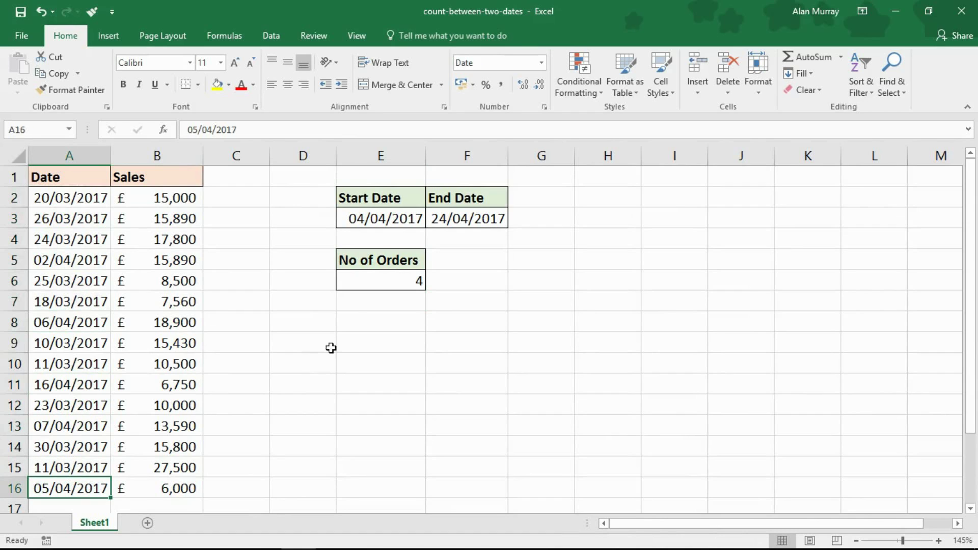
left_click(402, 220)
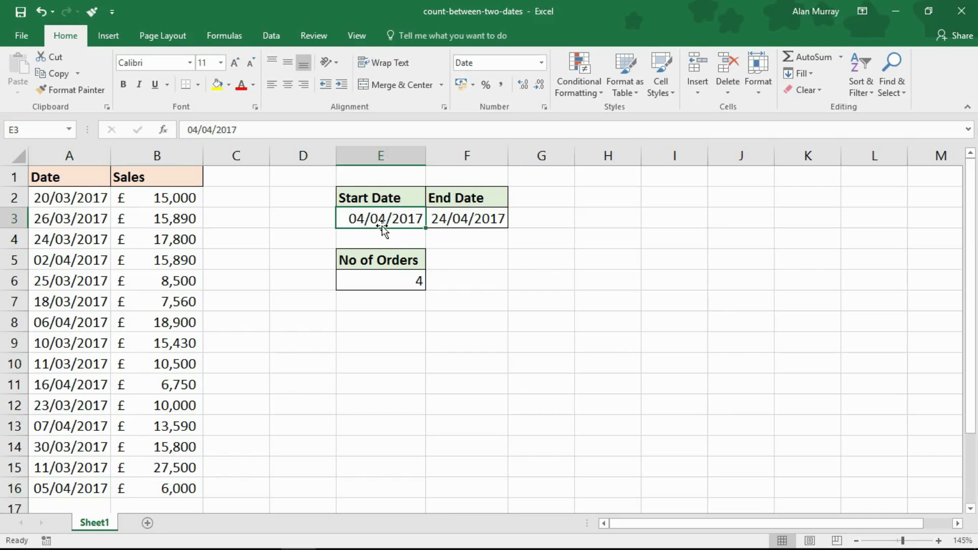
Change the start date in E3 to 14/03/2017.
double_click(354, 219)
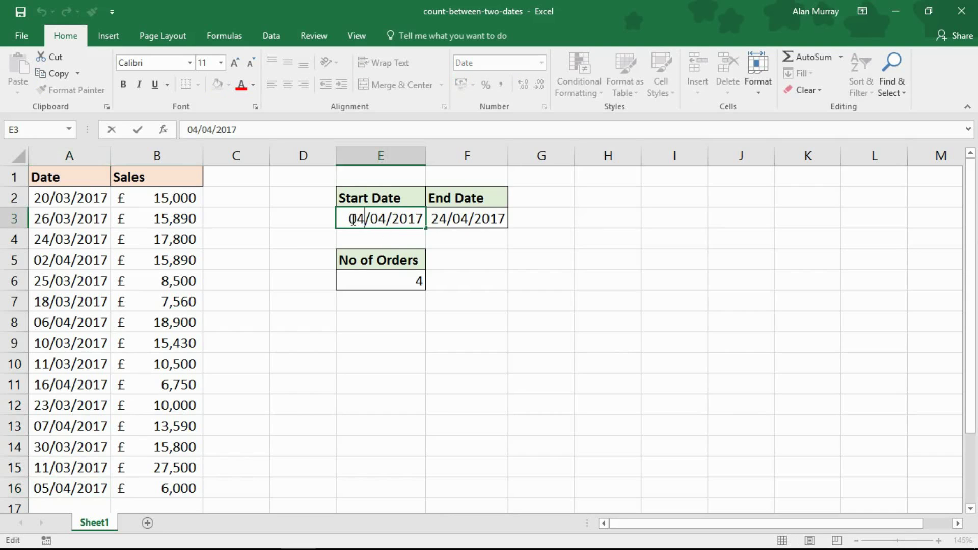
double_click(353, 220)
key("BackSpace")
type("1")
key("BackSpace")
type("3")
key("Return")
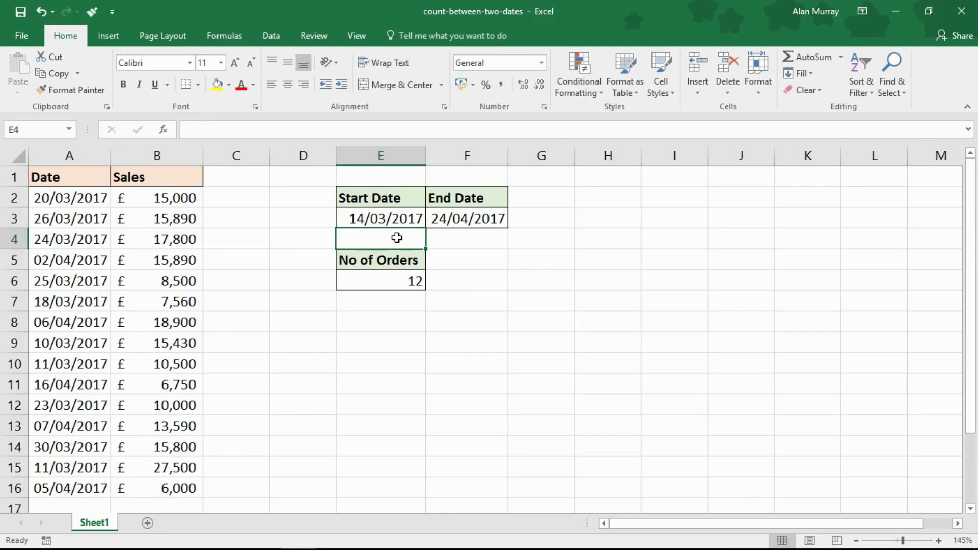
Change the end date in F3 to 02/04/2017, so the count becomes 8 orders.
left_click(480, 216)
double_click(432, 219)
left_click_drag(431, 219, 446, 220)
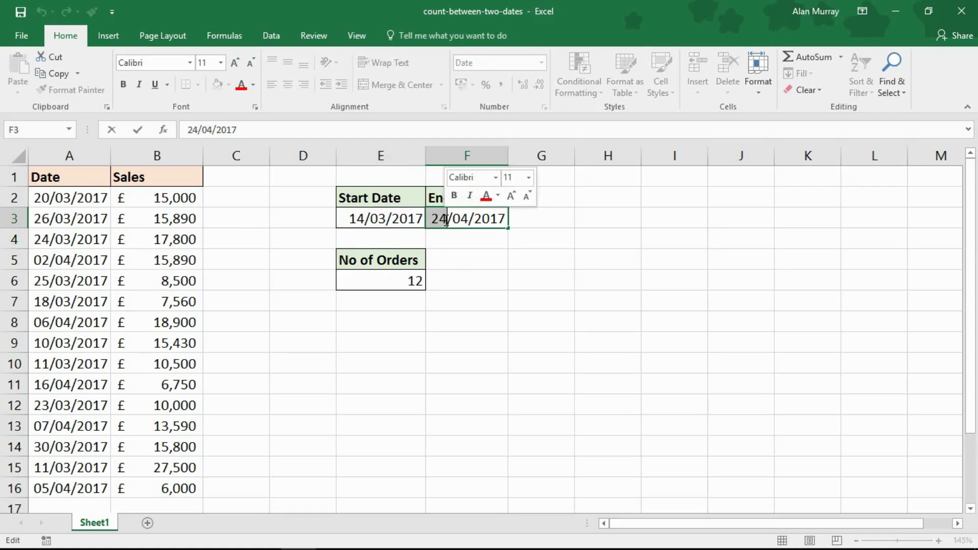
type("02")
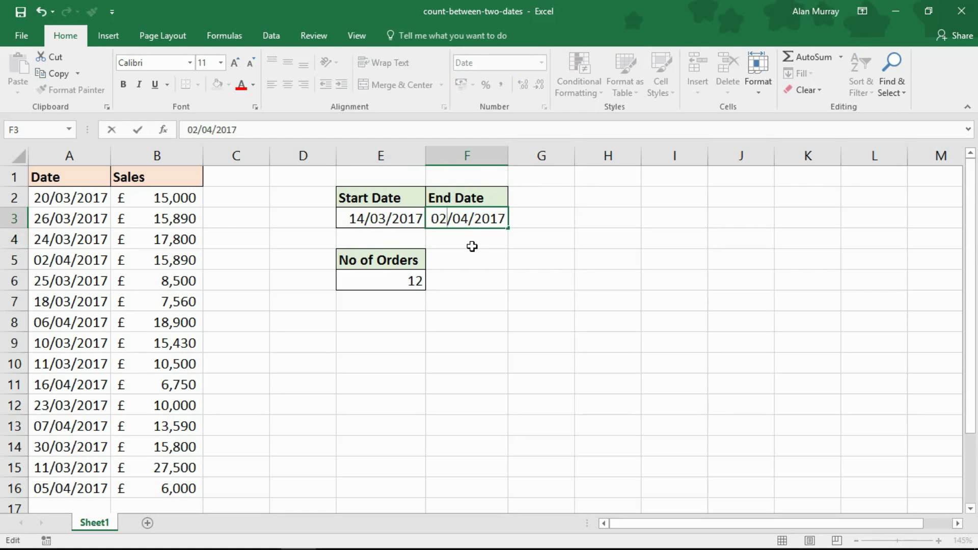
key("Return")
left_click(420, 219)
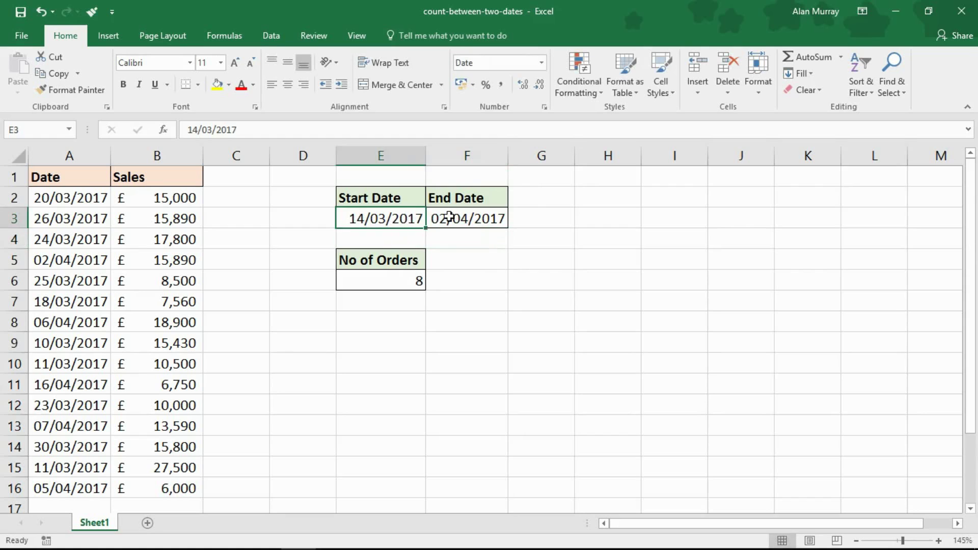
left_click(448, 219)
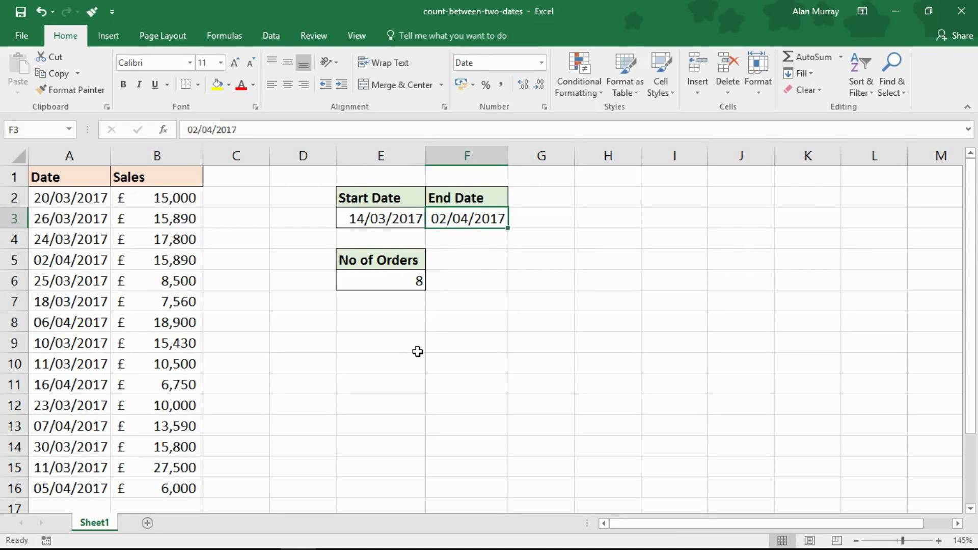
left_click_drag(394, 218, 484, 218)
left_click_drag(405, 218, 461, 220)
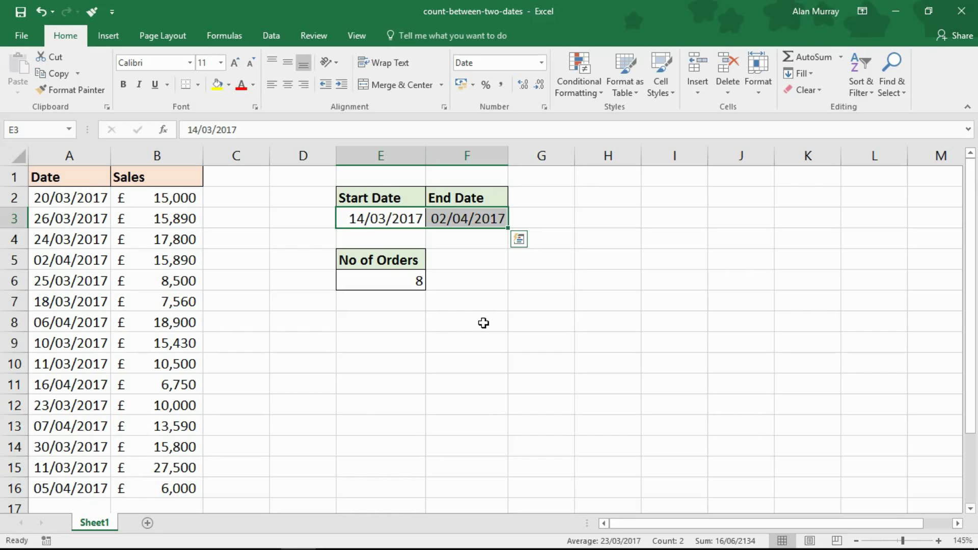
left_click(463, 323)
left_click(417, 281)
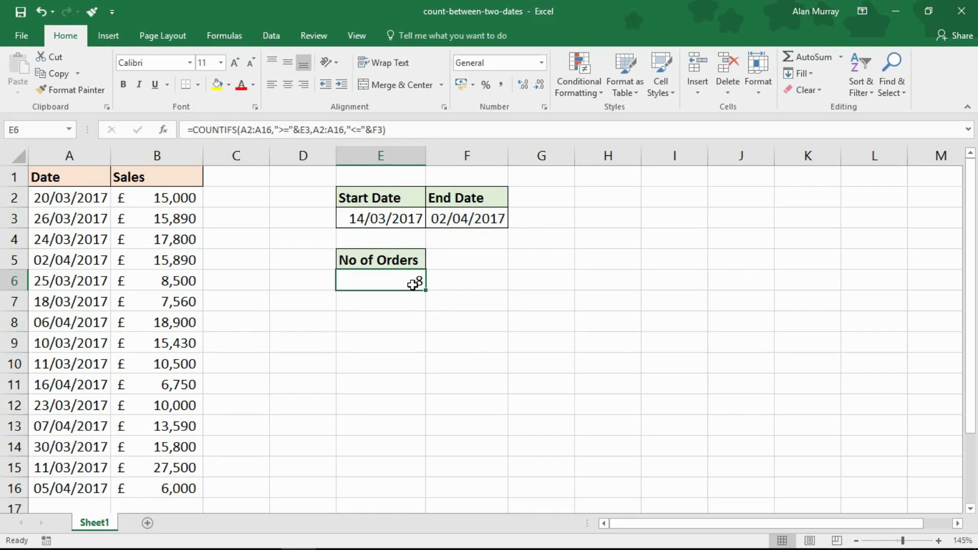
left_click_drag(36, 259, 139, 258)
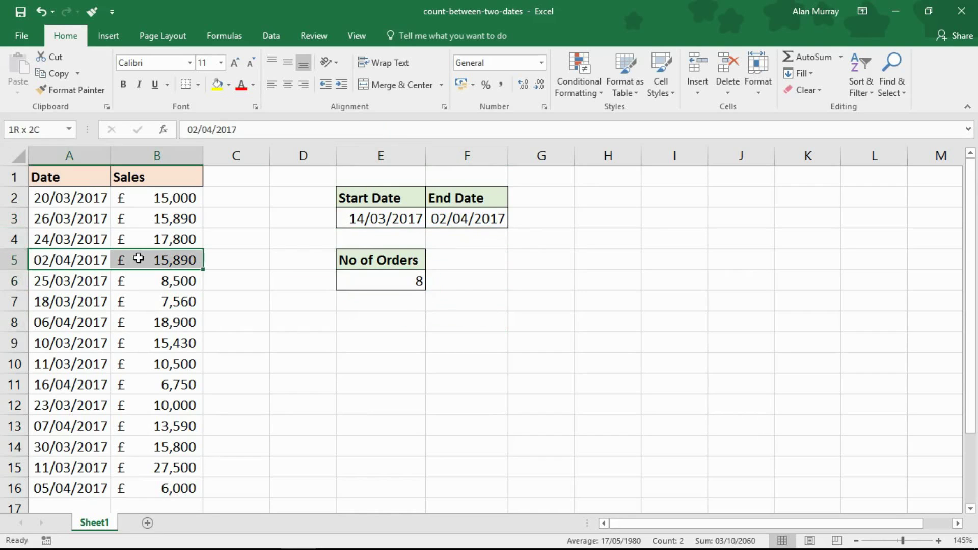